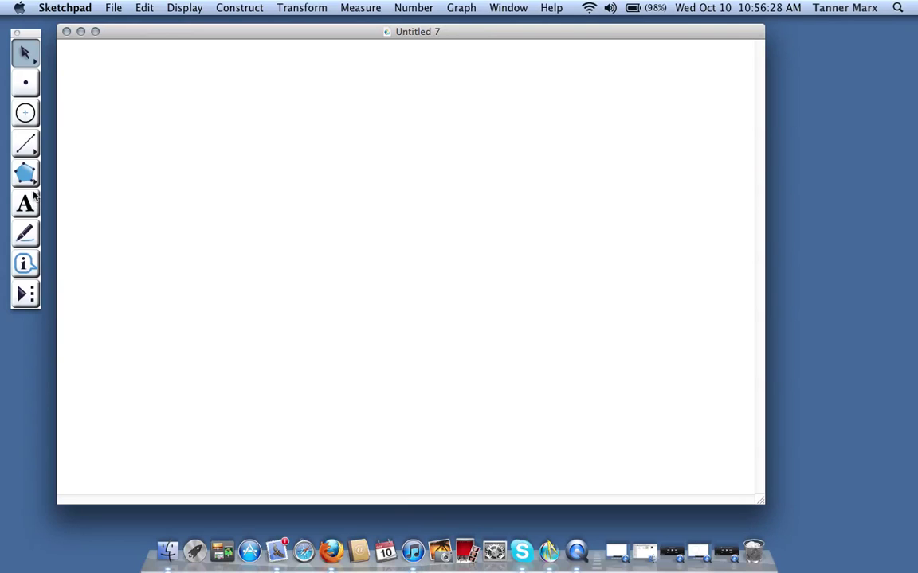
Step: Draw a circle left of the sketch's middle, with its radius point directly to the right of the centre
left_click(32, 116)
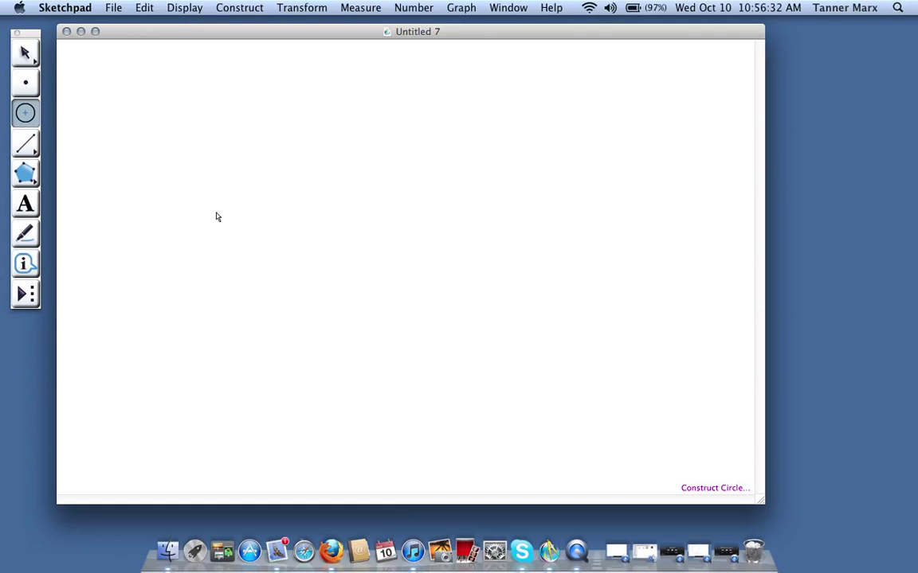
left_click_drag(290, 248, 395, 249)
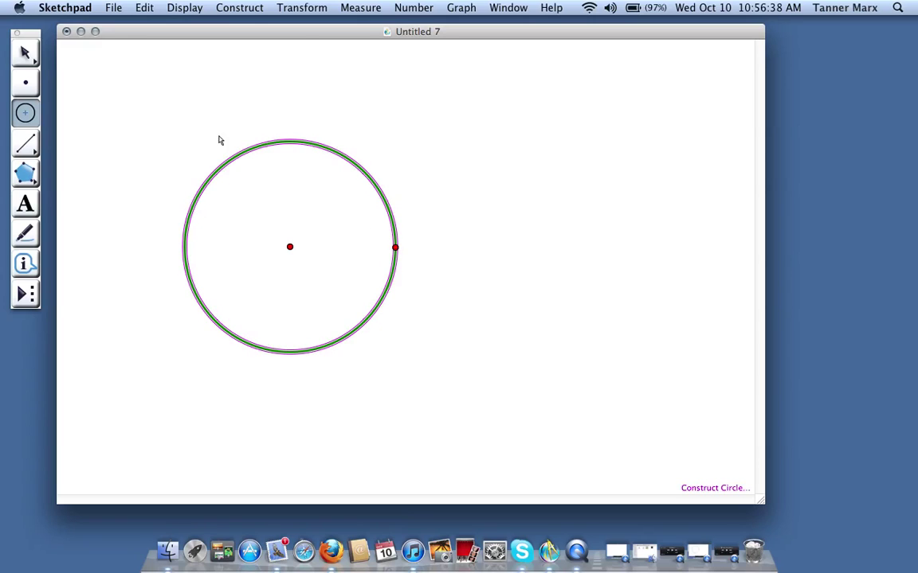
left_click(26, 56)
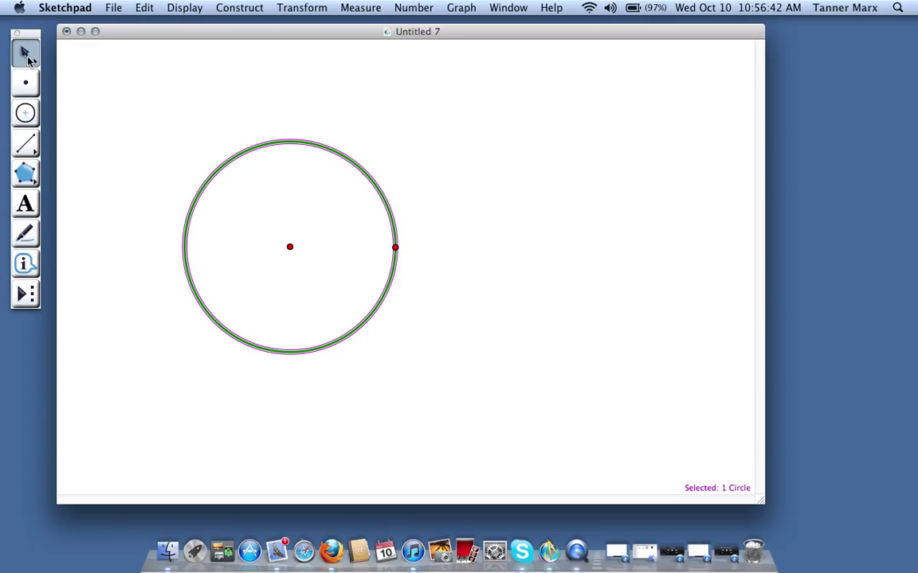
left_click(181, 108)
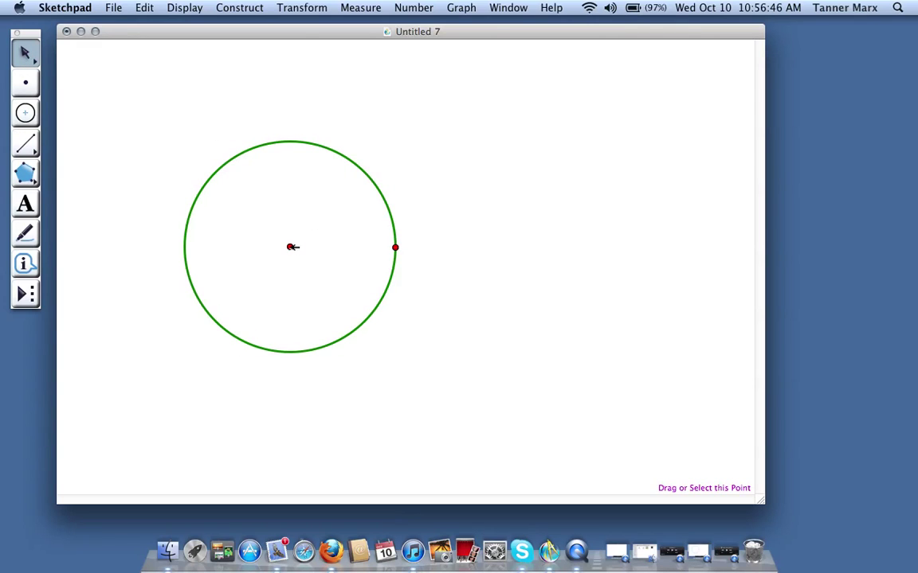
Step: Mark the circle's centre as the centre of rotation and rotate the radius point 180° about it
double_click(291, 247)
left_click(396, 248)
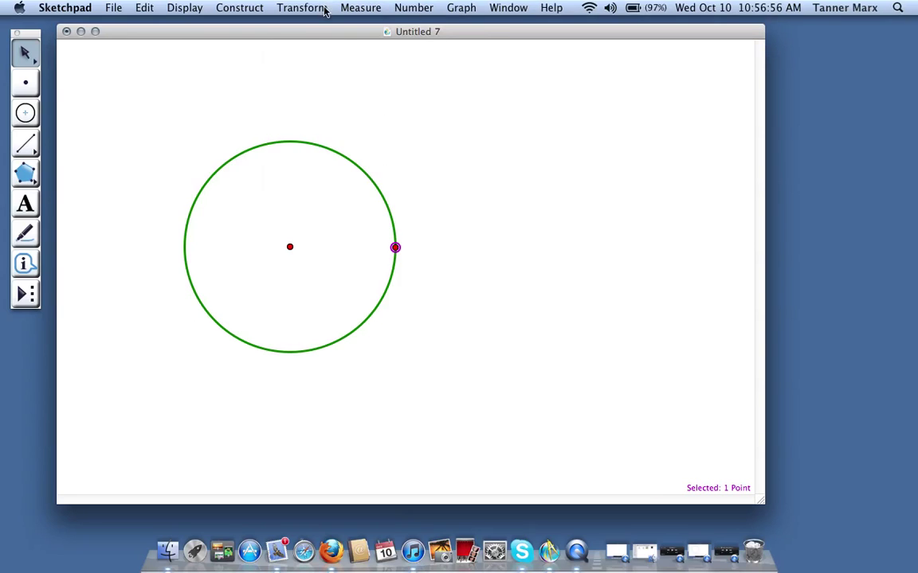
left_click(292, 8)
left_click(332, 132)
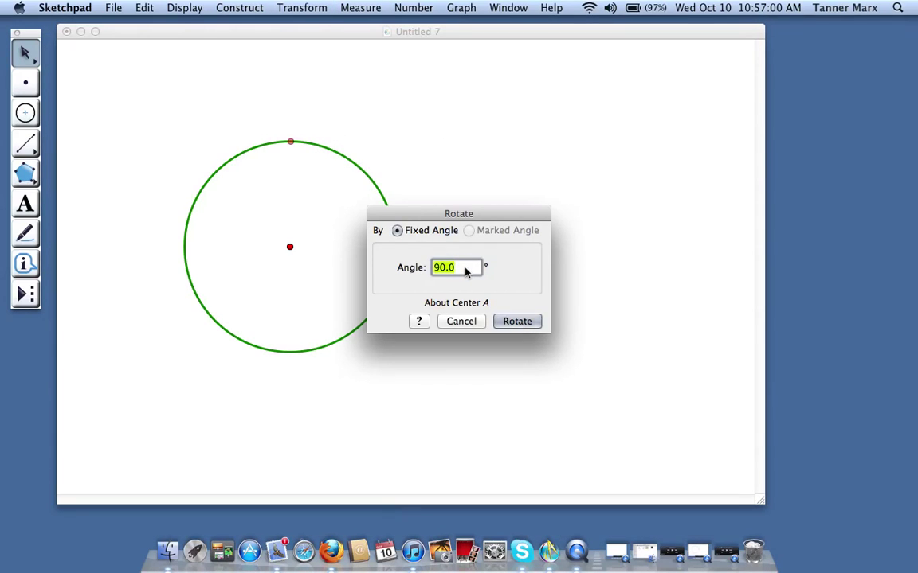
type("180")
left_click(515, 321)
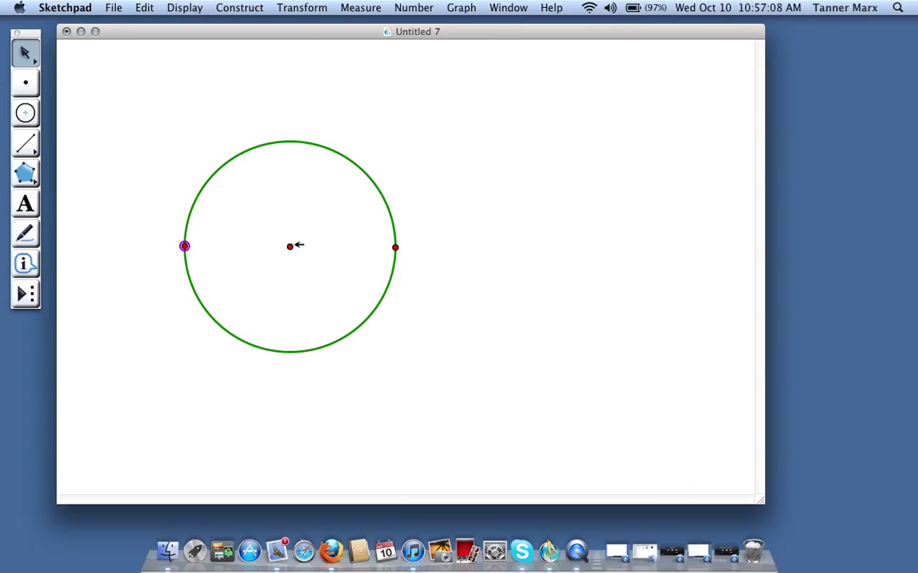
Step: Construct the diameter as a segment between the radius point and its rotated image
left_click(395, 248)
left_click(239, 8)
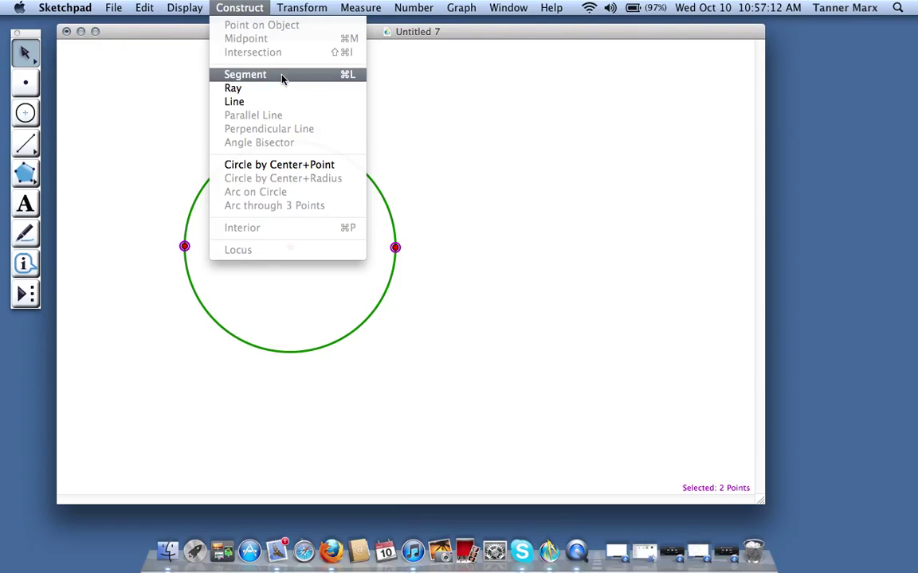
left_click(355, 80)
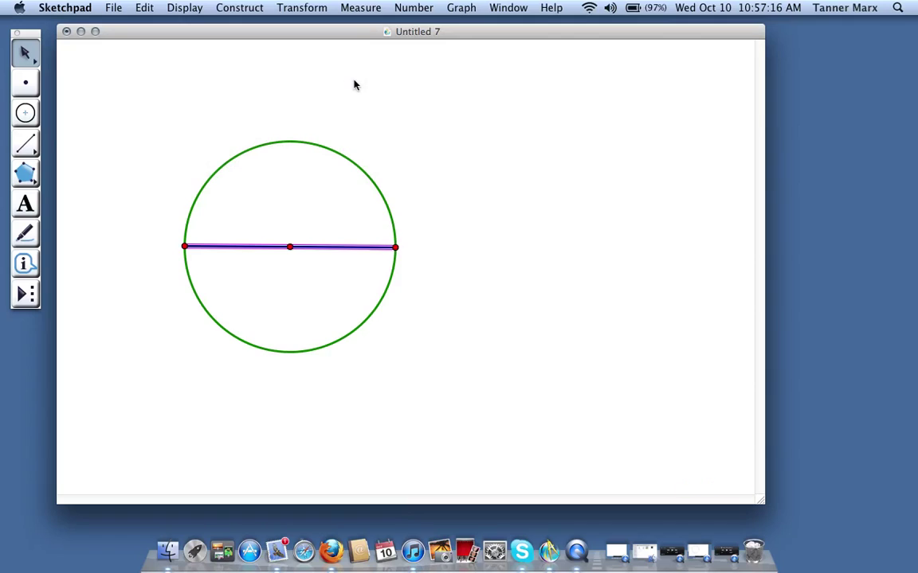
left_click(221, 281)
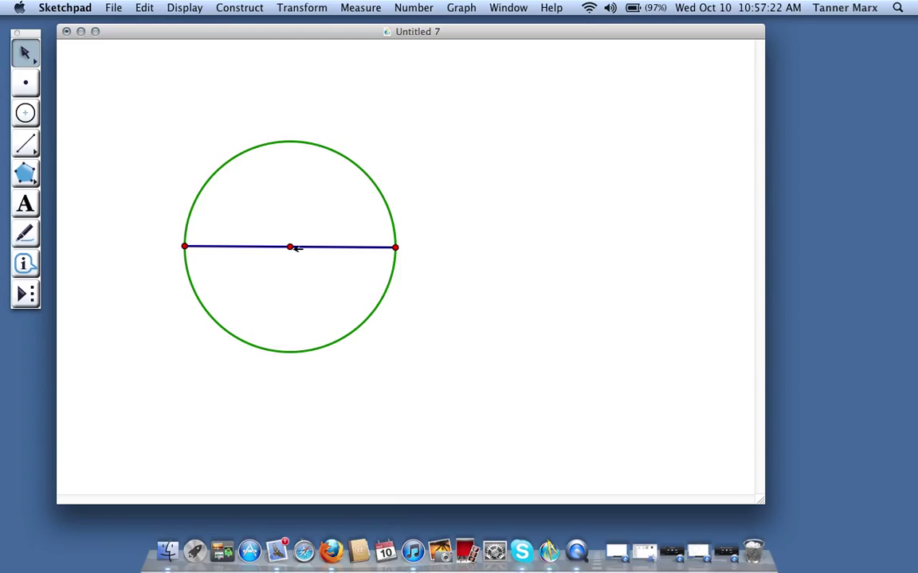
Step: Place a point on the circle's upper arc and construct a segment from it to the diameter's left endpoint
left_click(27, 82)
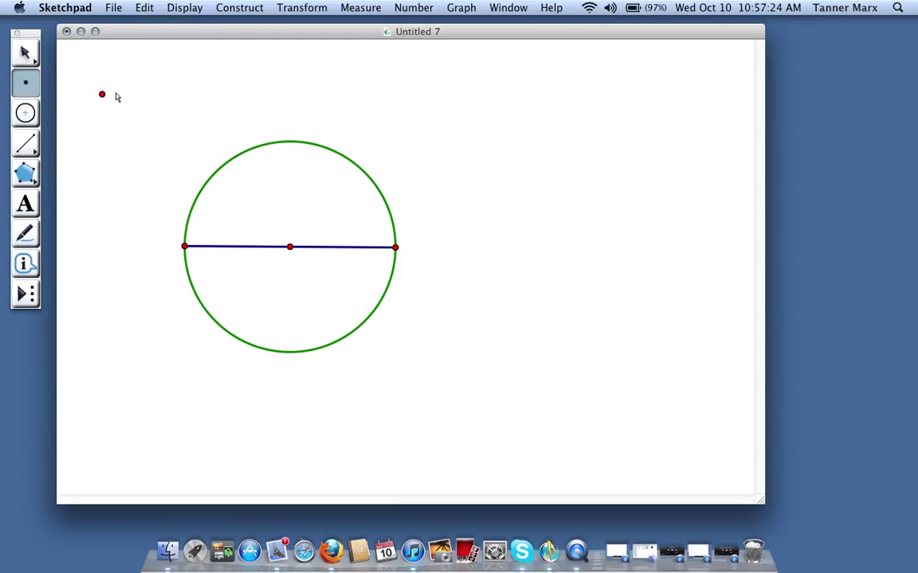
left_click(275, 144)
left_click(26, 56)
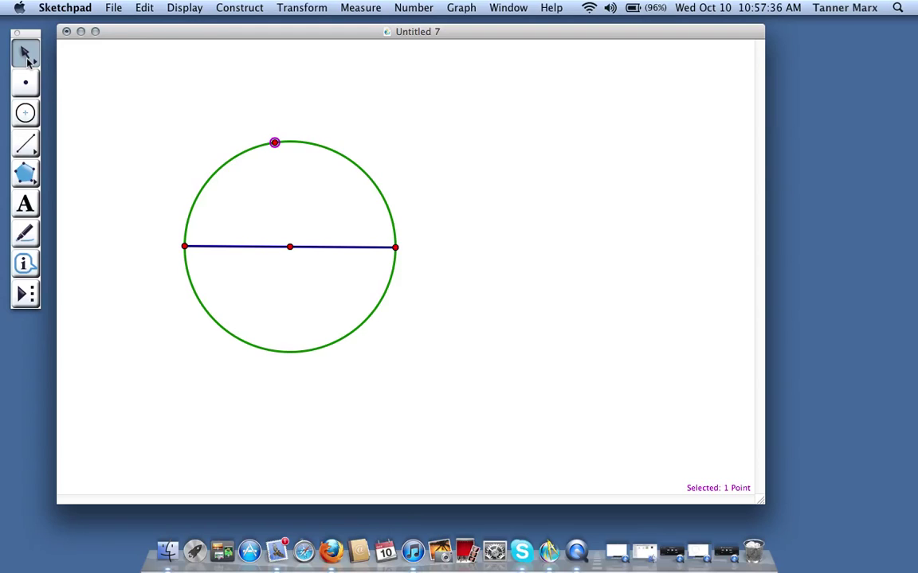
left_click(184, 246, "shift")
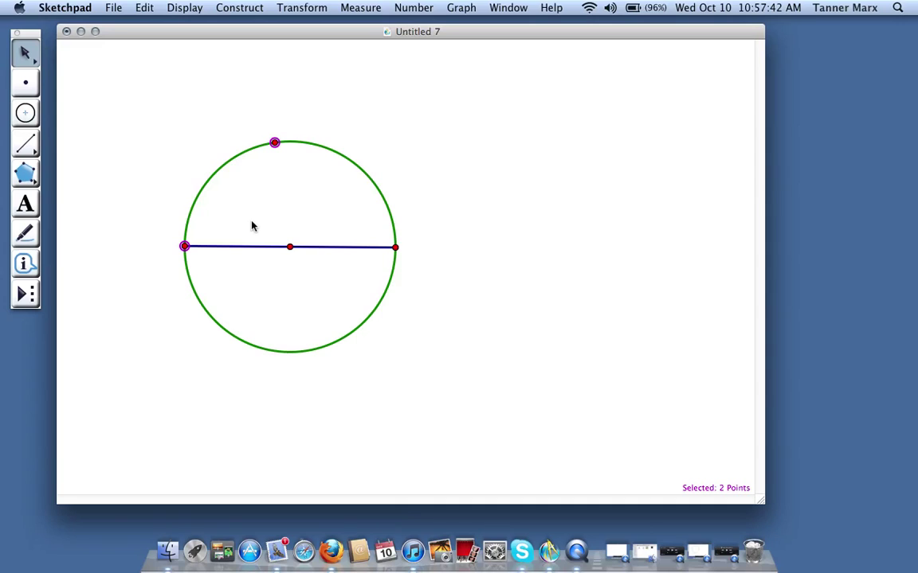
key("super+l")
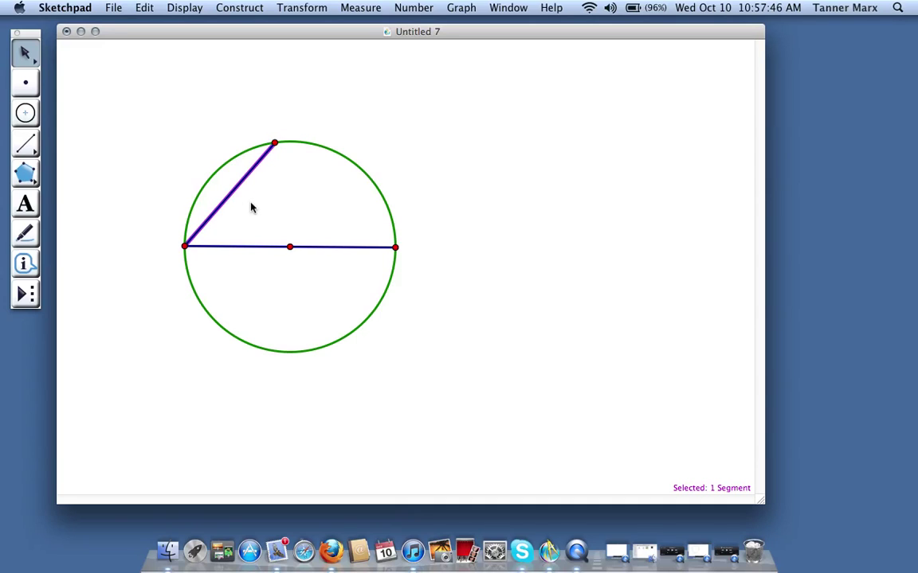
left_click(250, 214)
Step: Construct a segment from the upper-arc point to the diameter's right endpoint, completing the inscribed triangle
left_click(275, 143)
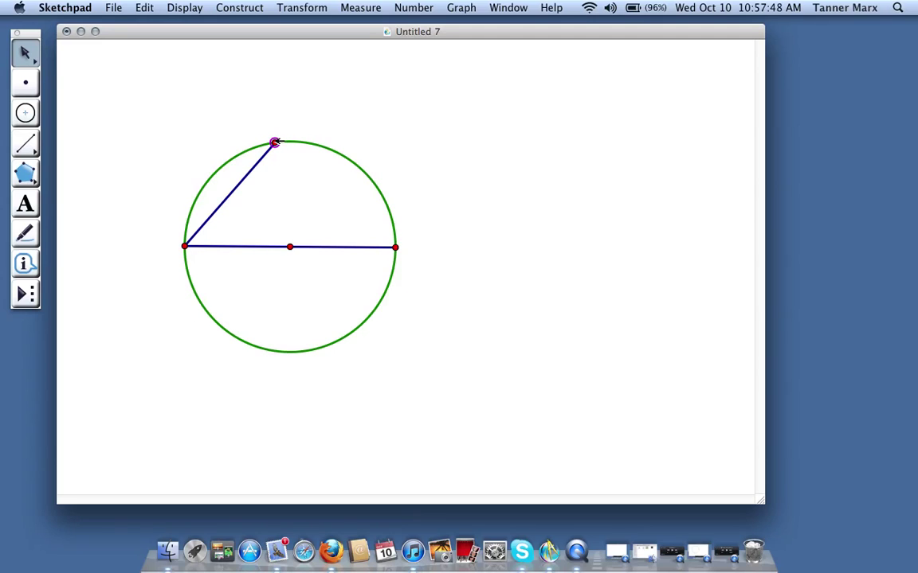
left_click(395, 247)
key("super+l")
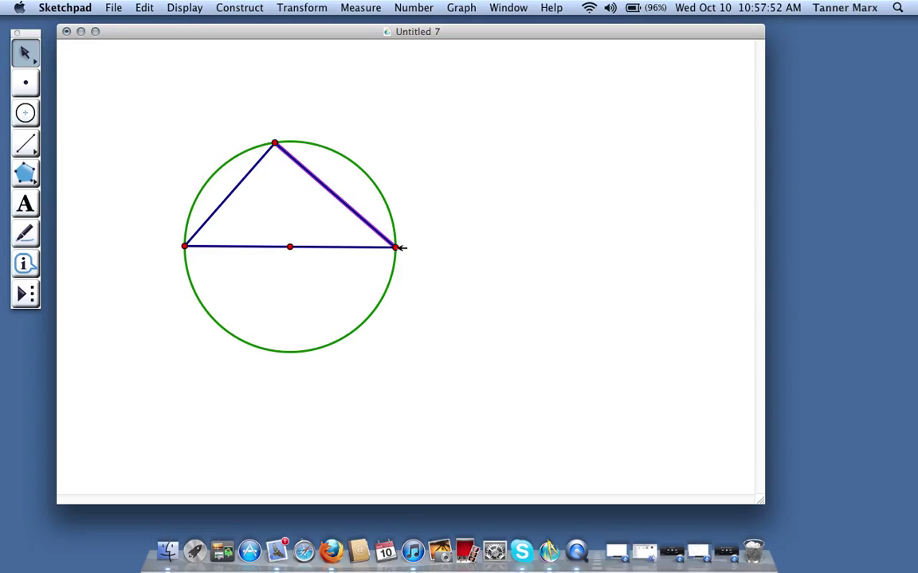
left_click(302, 214)
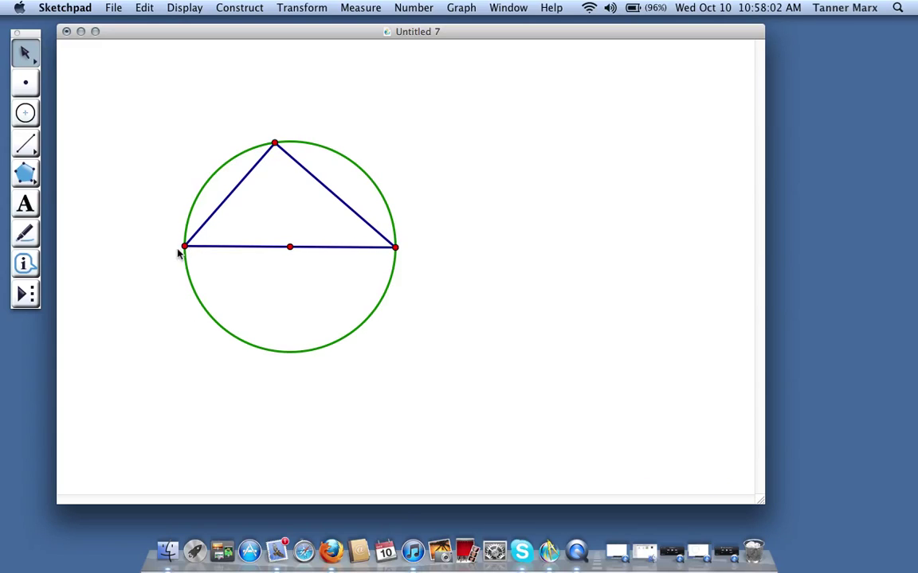
Step: Measure the triangle's angle at the upper-arc vertex, between the two endpoints of the diameter
left_click(184, 246)
left_click(396, 248)
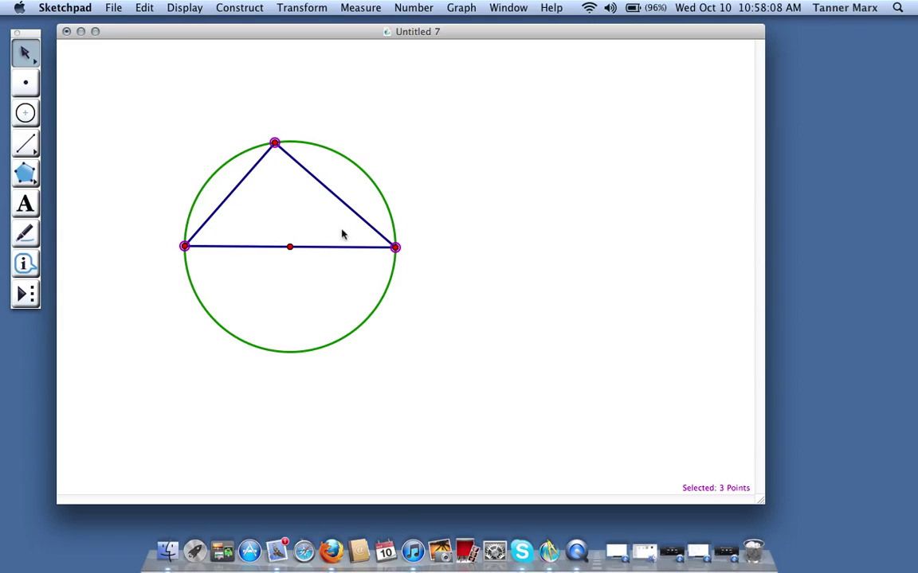
left_click(374, 11)
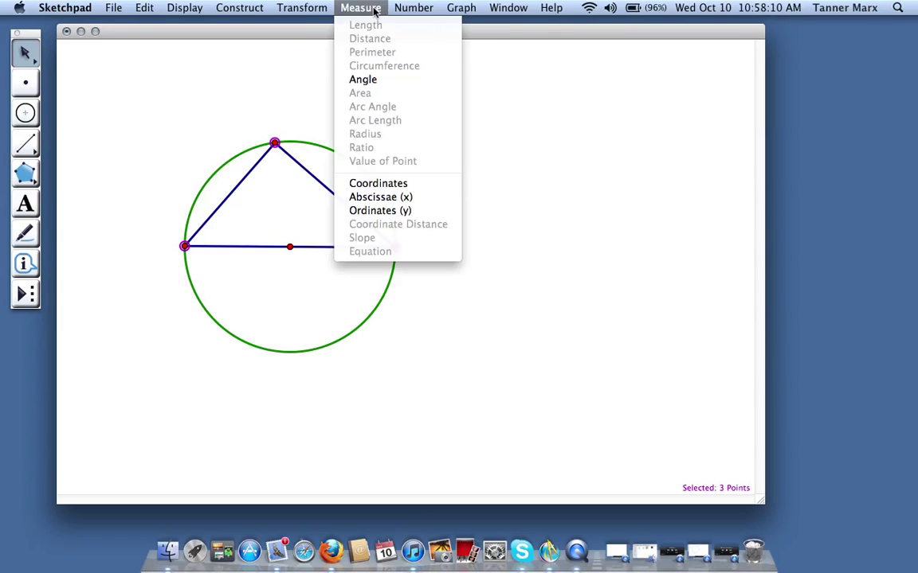
left_click(381, 78)
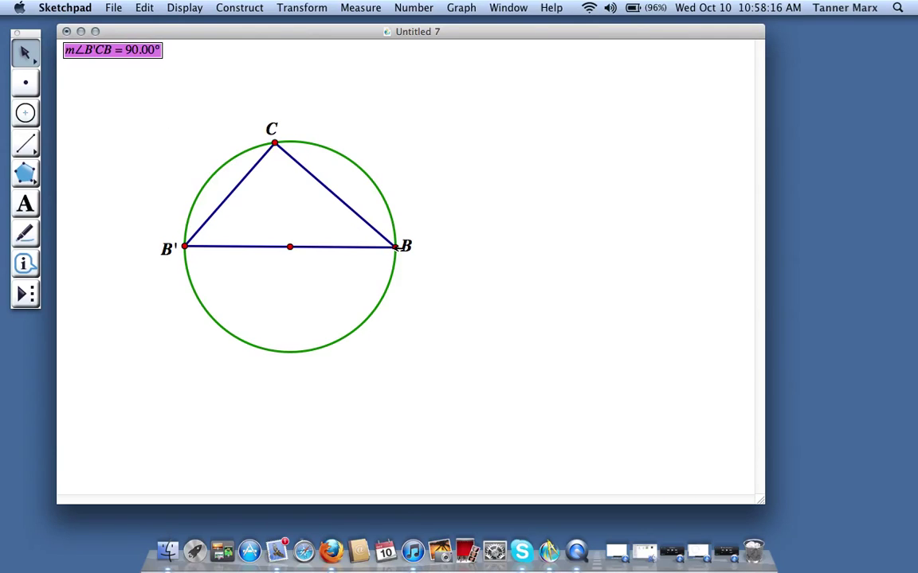
left_click(168, 85)
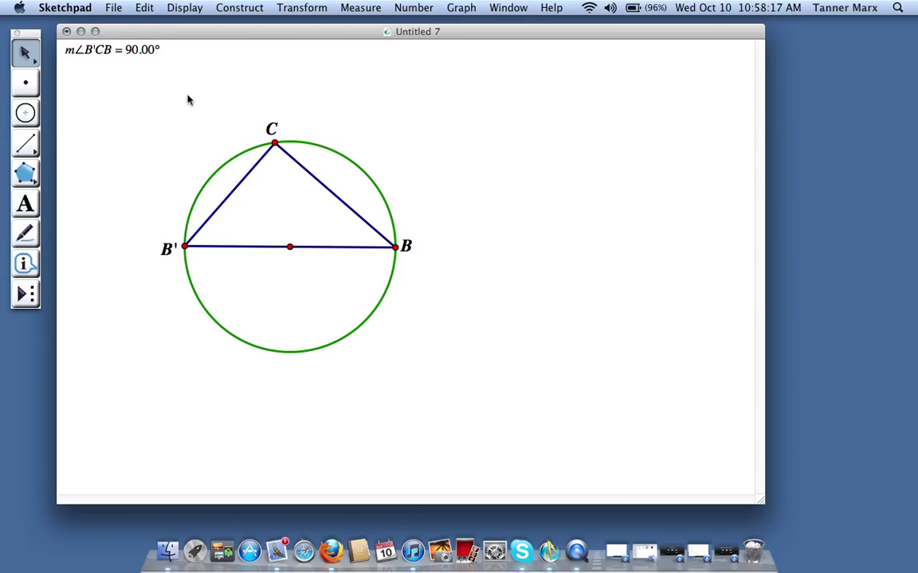
Step: Measure angle CB'B at the diameter's left endpoint
left_click(276, 142)
left_click(185, 247)
left_click(338, 7)
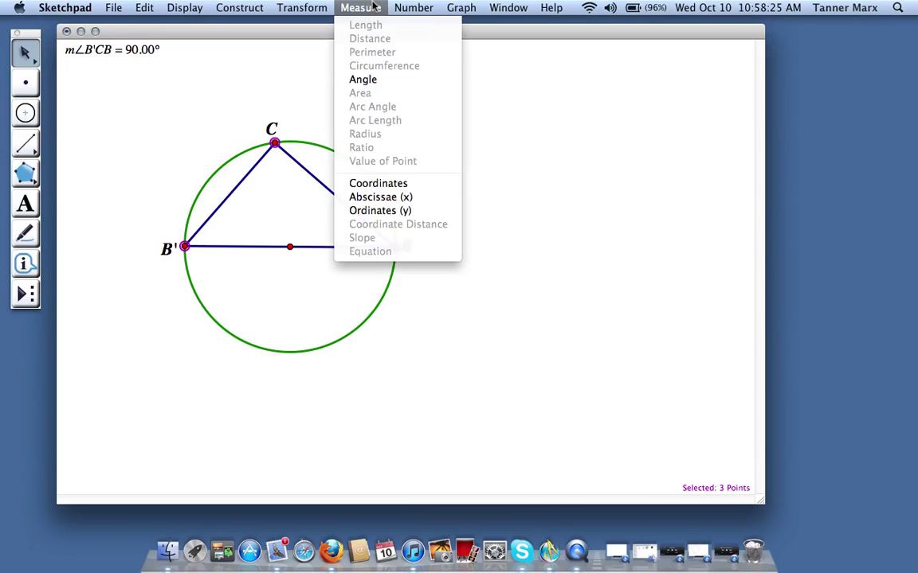
left_click(379, 81)
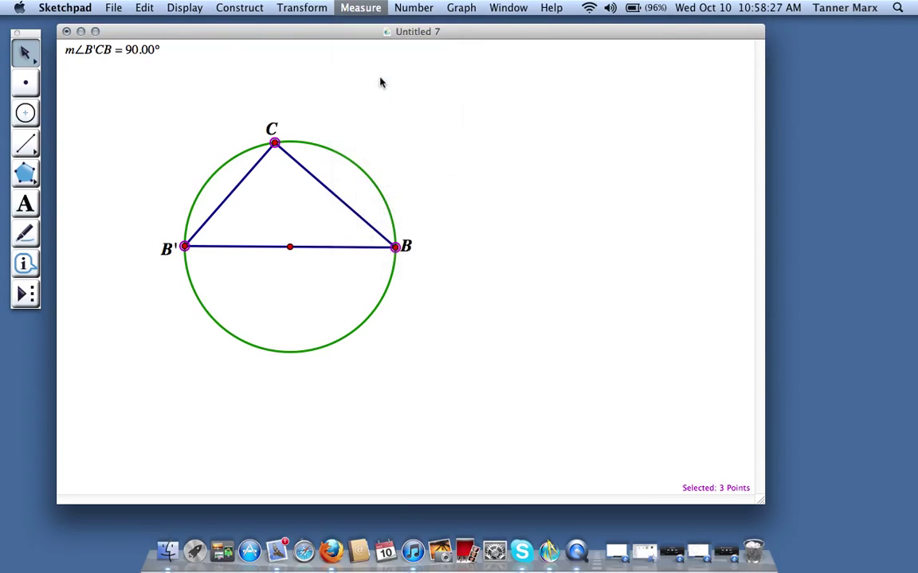
left_click(131, 83)
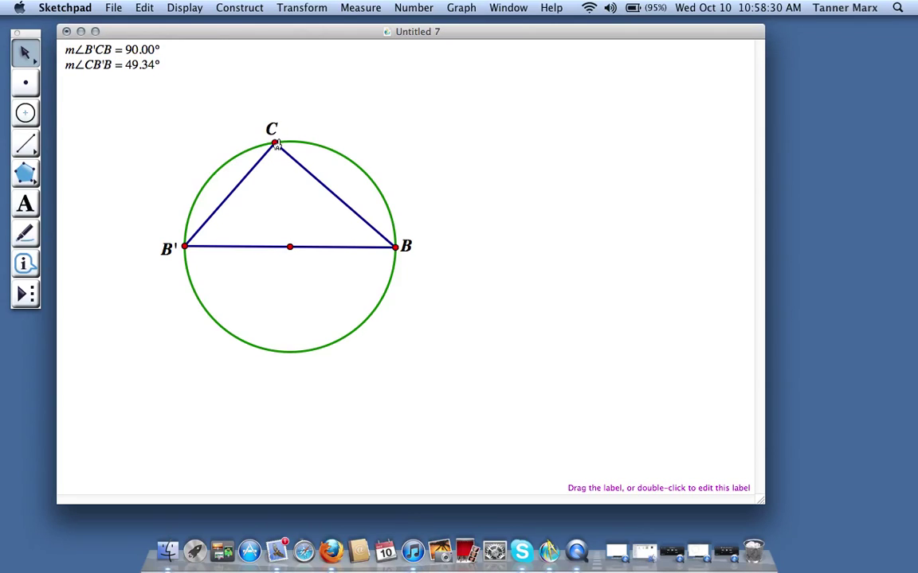
Step: Move point C along the circle's upper arc to a position slightly right of the top
left_click_drag(275, 143, 338, 148)
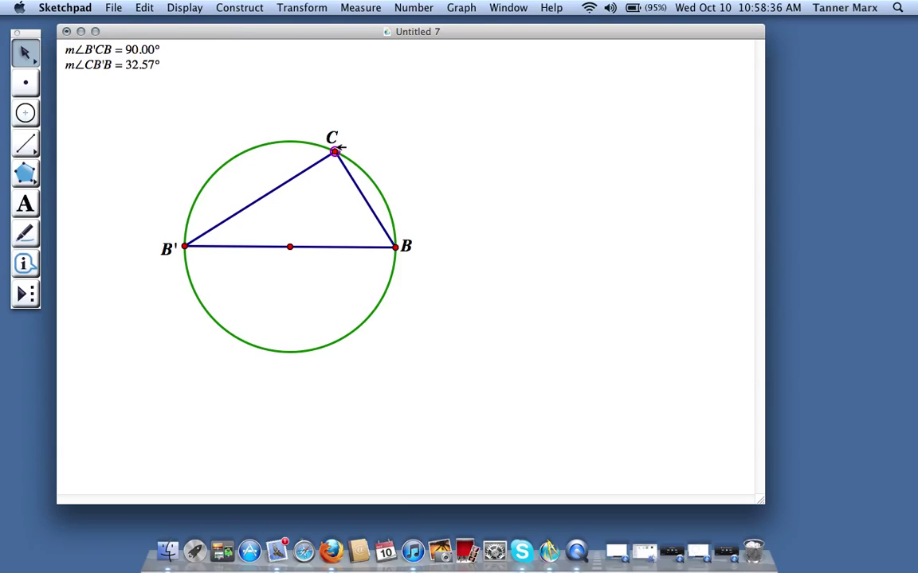
mouse_move(339, 147)
left_mouse_down()
mouse_move(247, 148)
mouse_move(322, 142)
left_mouse_up()
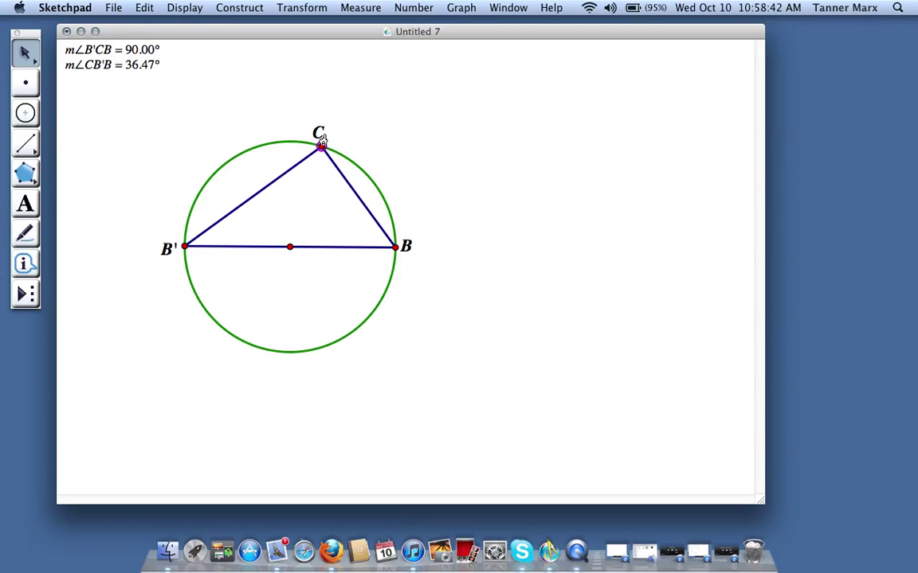
left_click(234, 105)
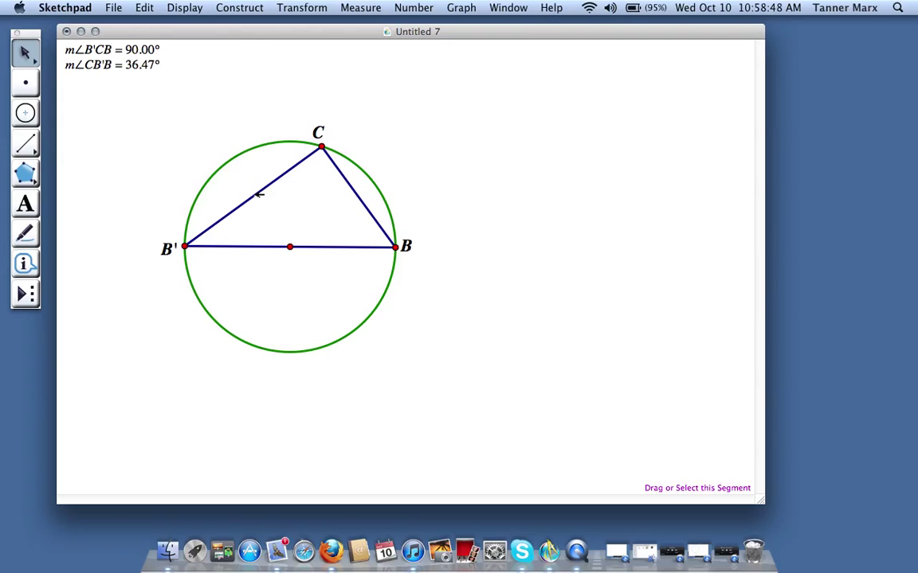
Step: Rotate point C and the two triangle sides meeting there by 180° about centre A
left_click(259, 194)
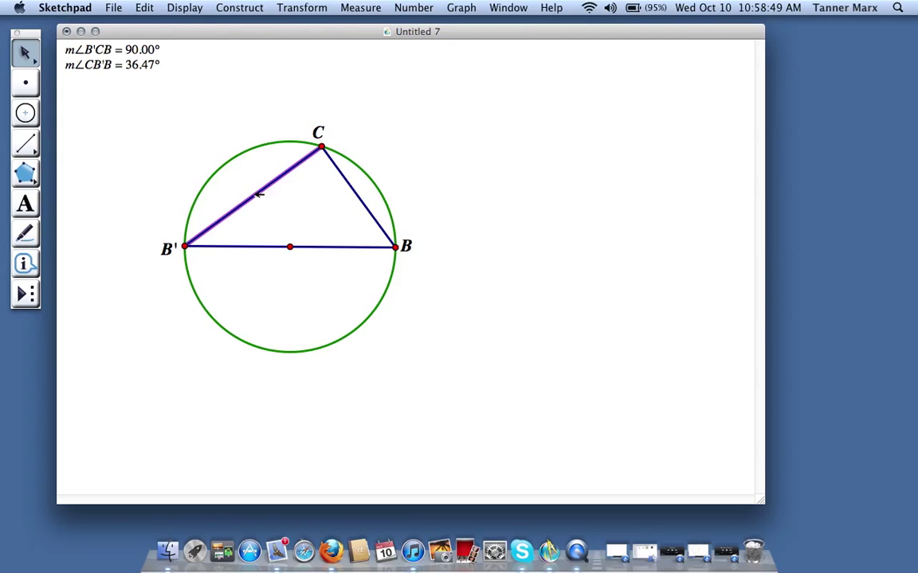
left_click(323, 146)
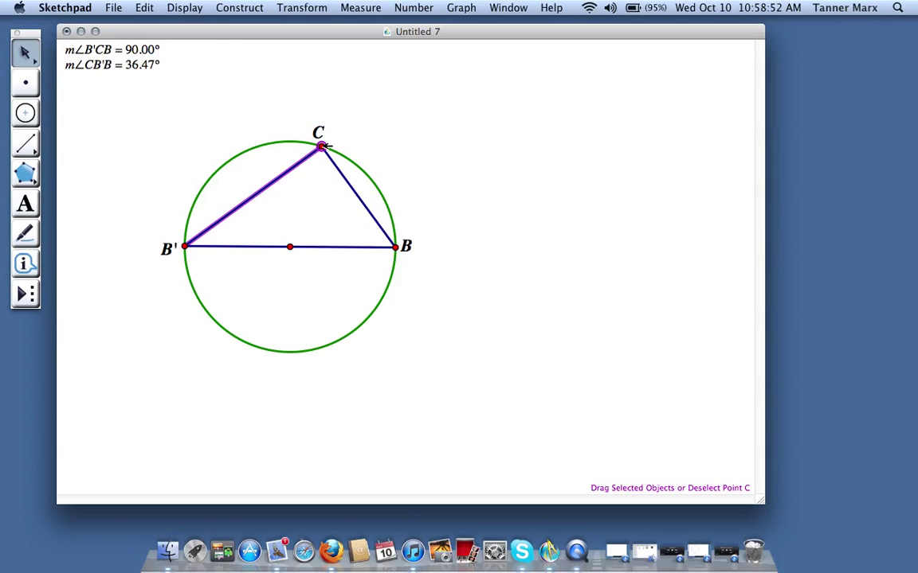
left_click(351, 182)
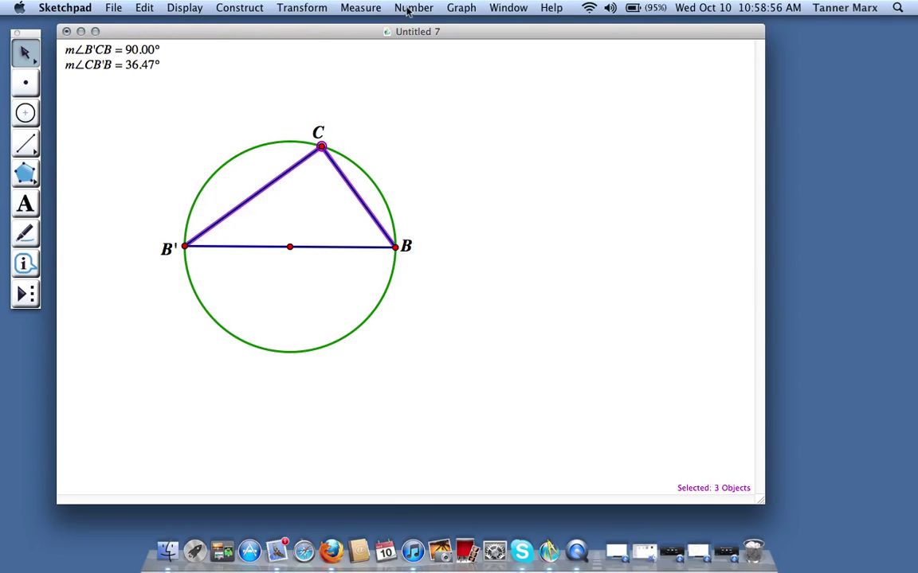
left_click(301, 8)
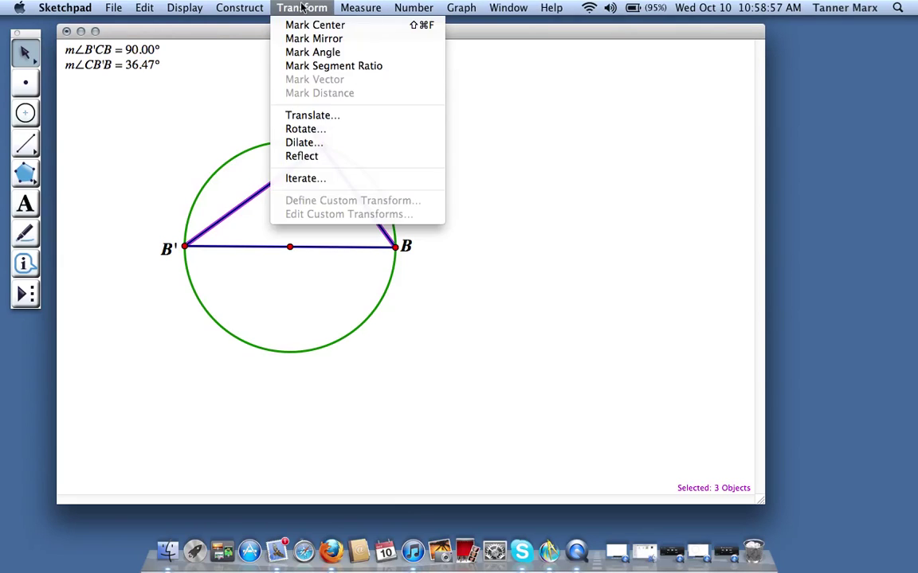
left_click(321, 132)
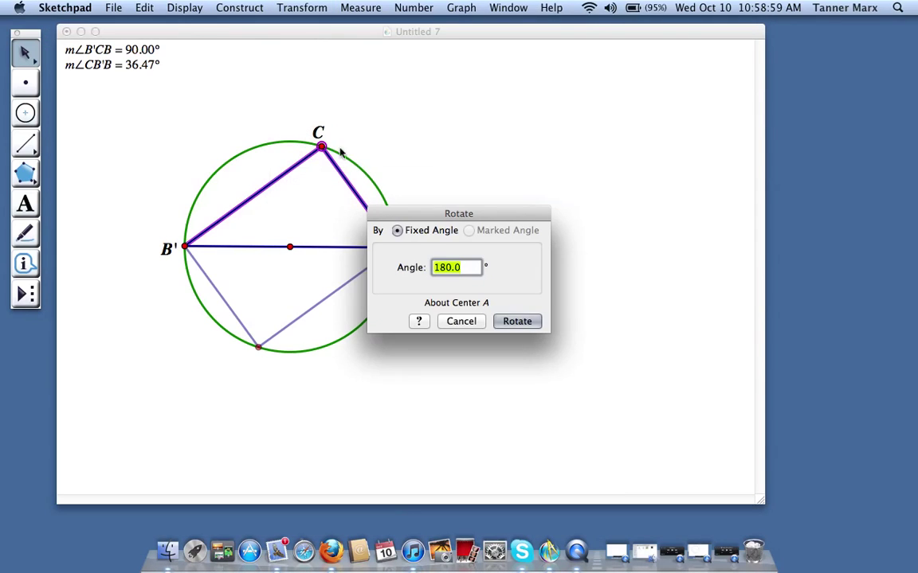
left_click(518, 321)
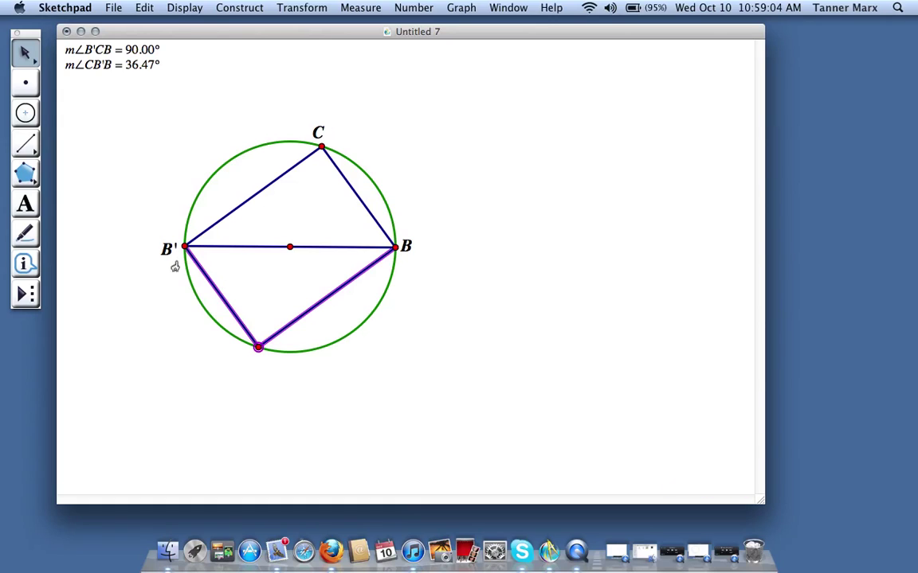
left_click(159, 293)
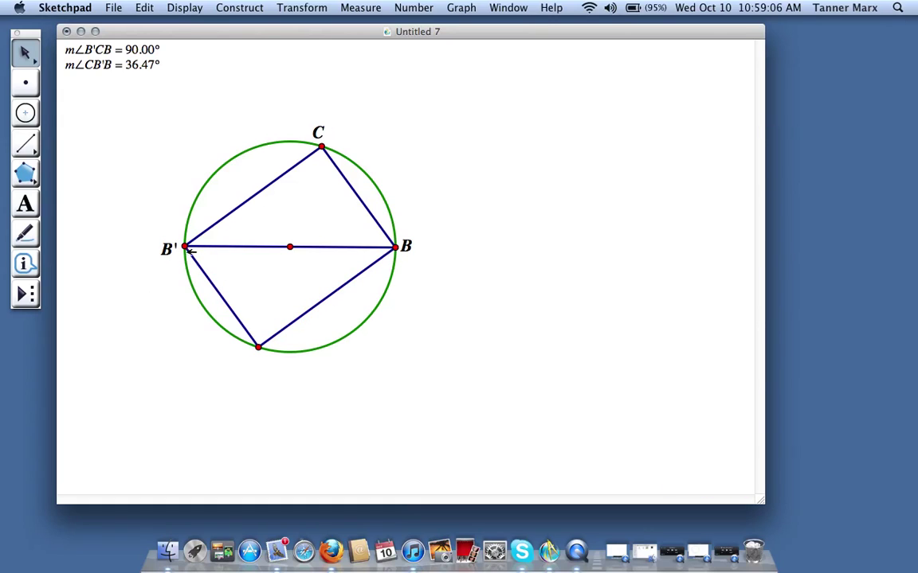
Step: Measure the angle at the rotated image of point C on the lower arc, between B' and B
left_click(185, 248)
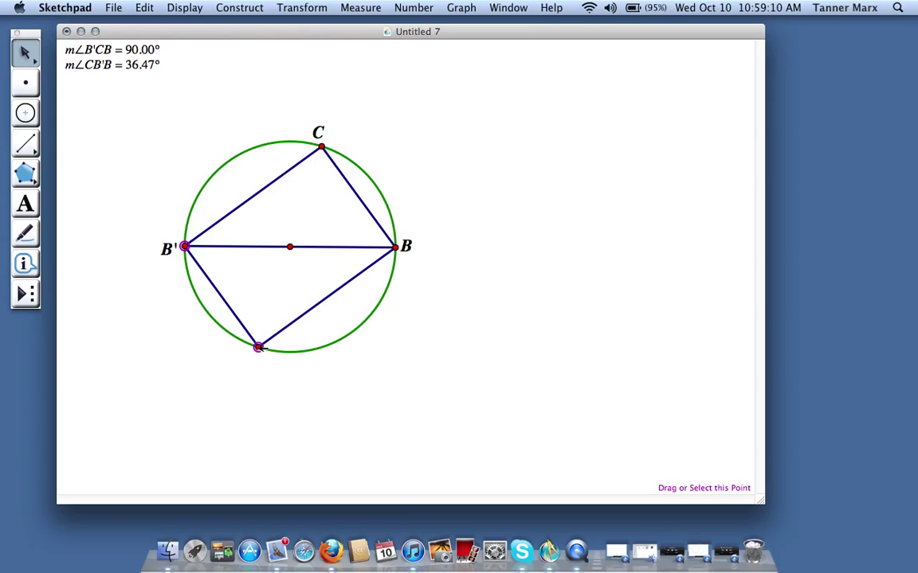
left_click(397, 248)
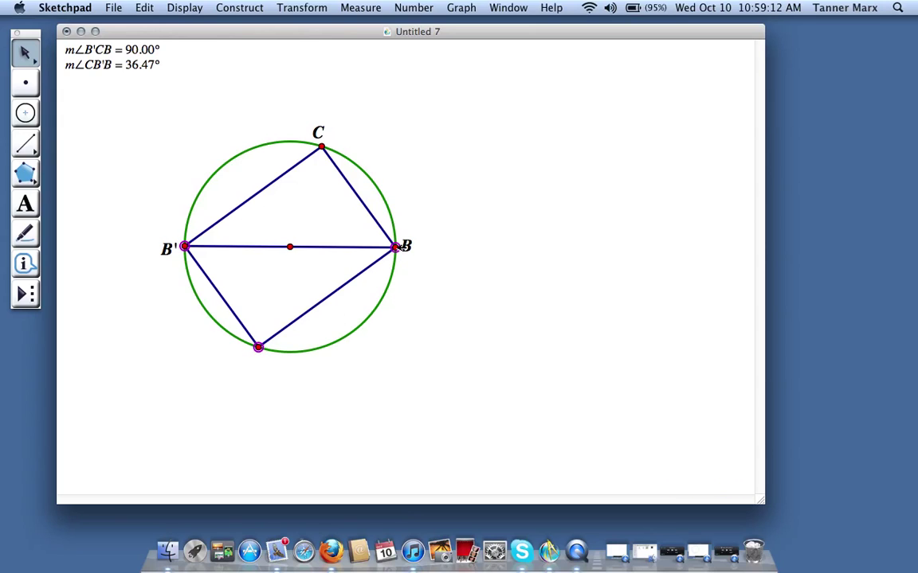
left_click(363, 8)
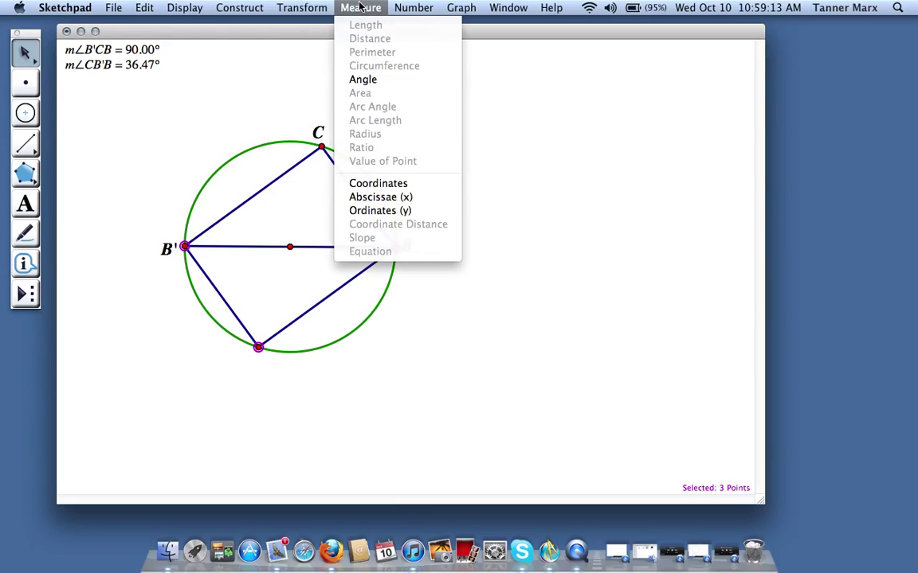
left_click(367, 82)
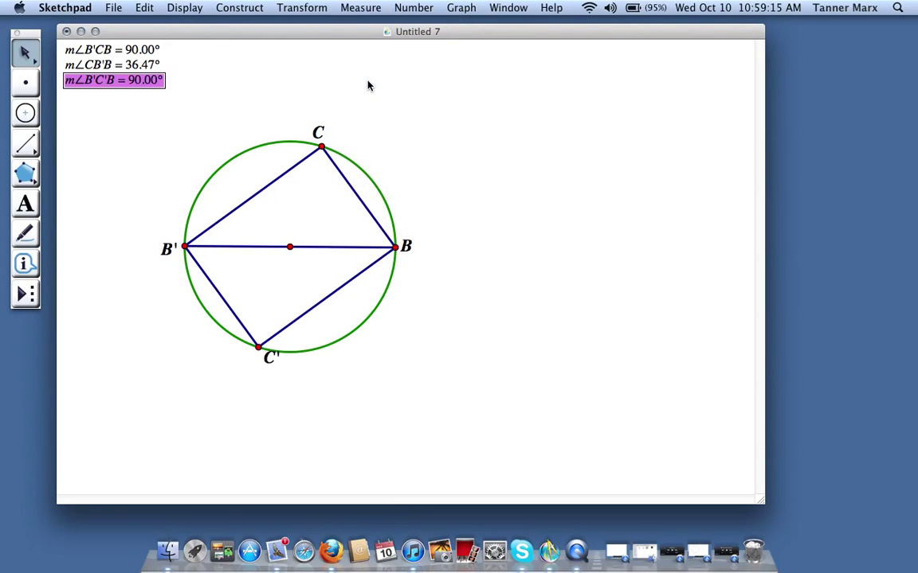
left_click(137, 102)
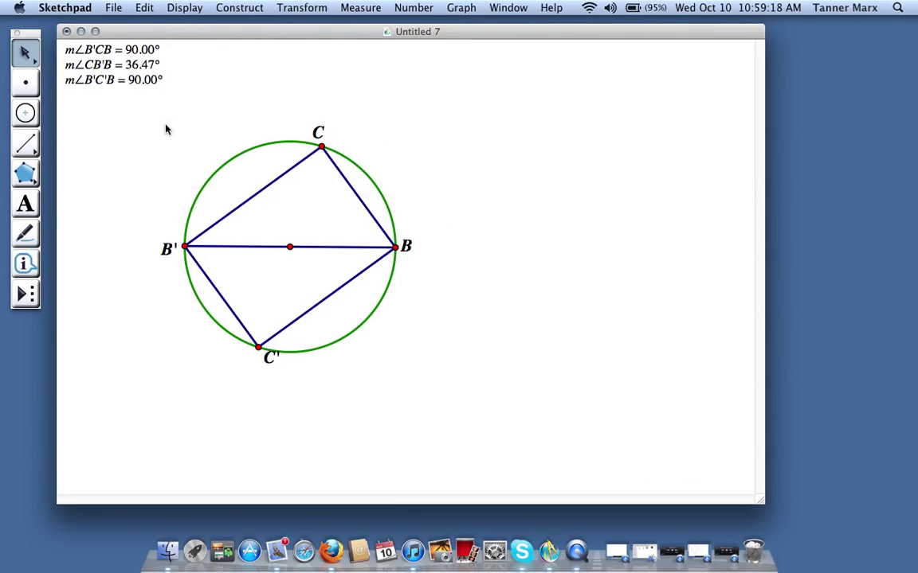
Step: Measure the quadrilateral's full angle CB'C' at the diameter's left endpoint
left_click(322, 148)
left_click(184, 247)
left_click(258, 347)
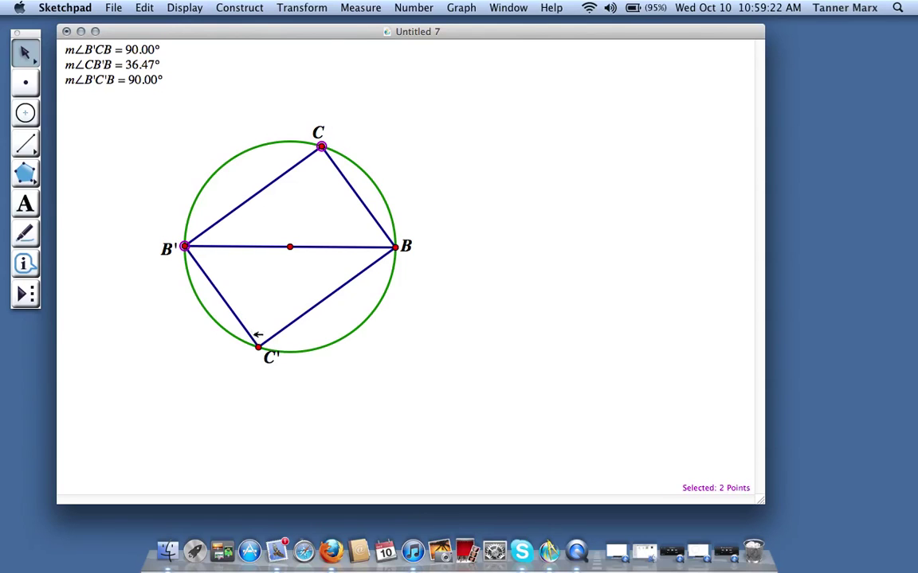
left_click(351, 7)
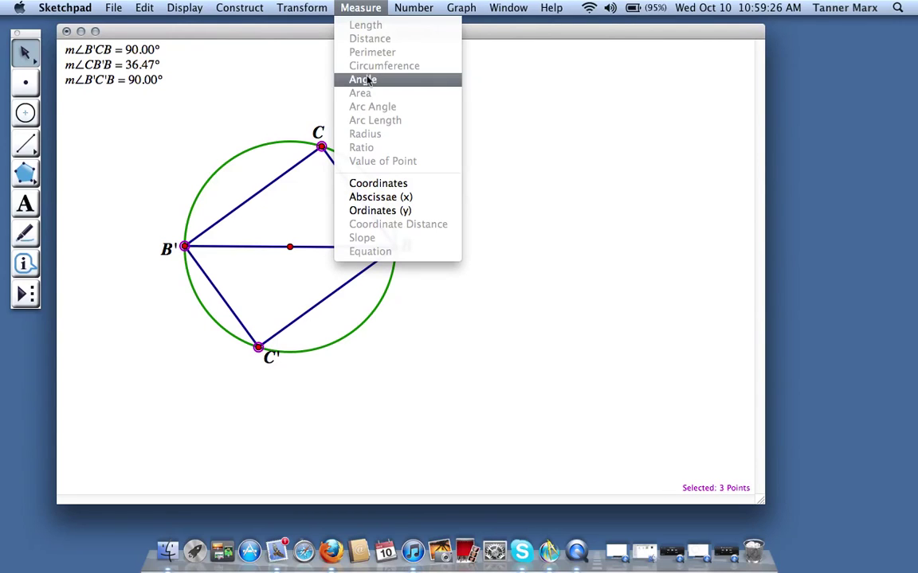
left_click(363, 79)
left_click(139, 111)
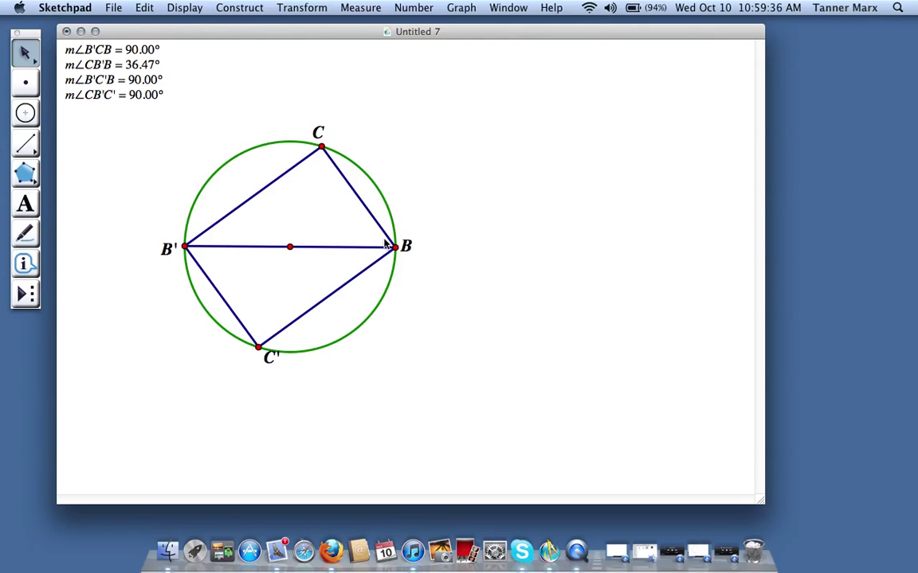
Step: Measure the ratio of side CB' to side CB, the two adjacent sides meeting at C
left_click(274, 179)
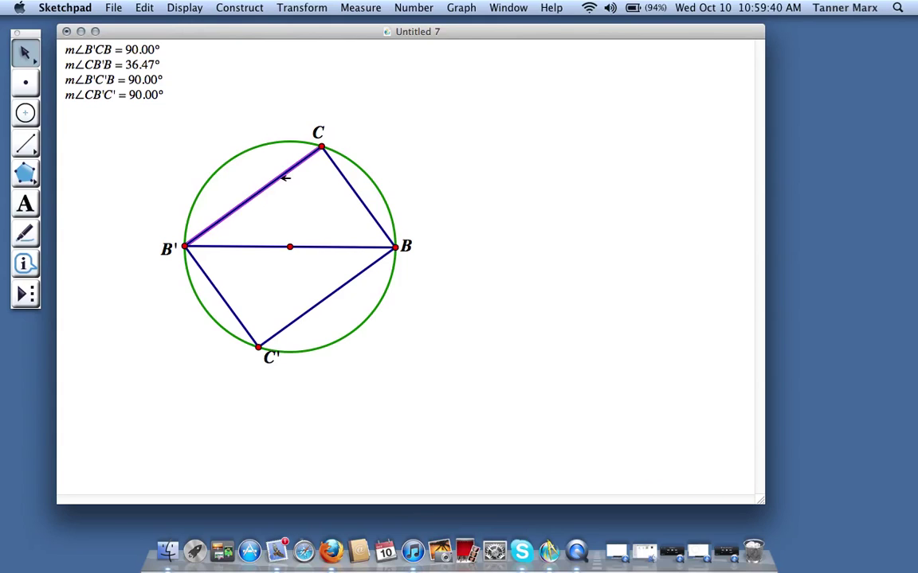
left_click(349, 177, "shift")
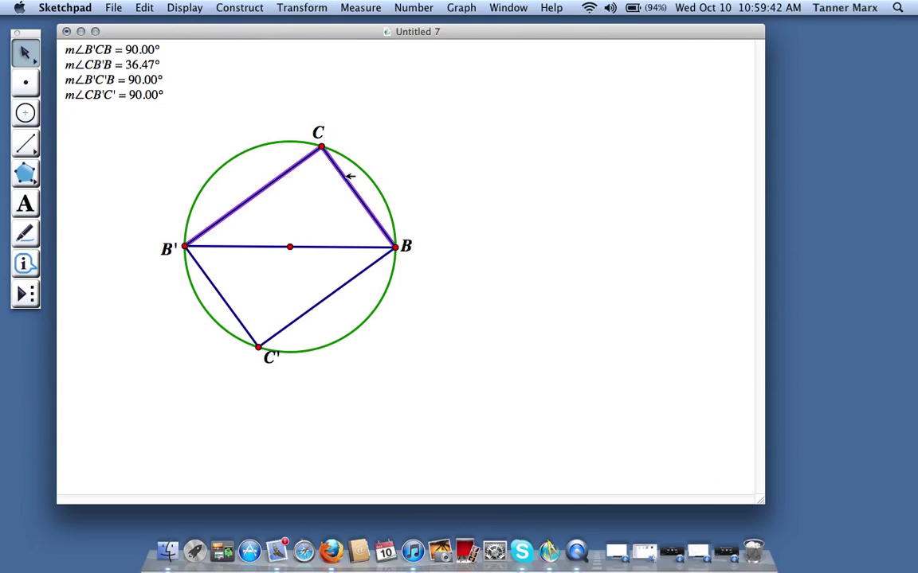
left_click(369, 8)
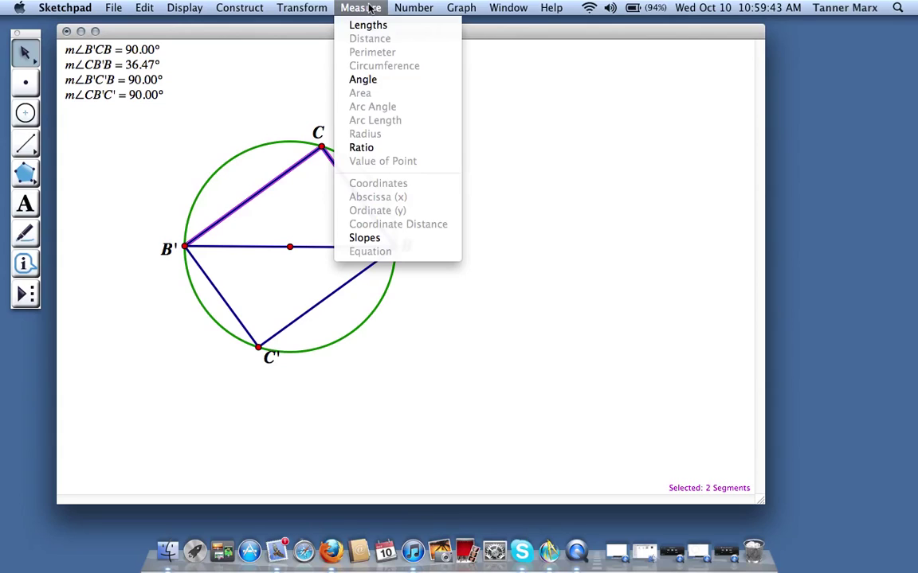
left_click(336, 133)
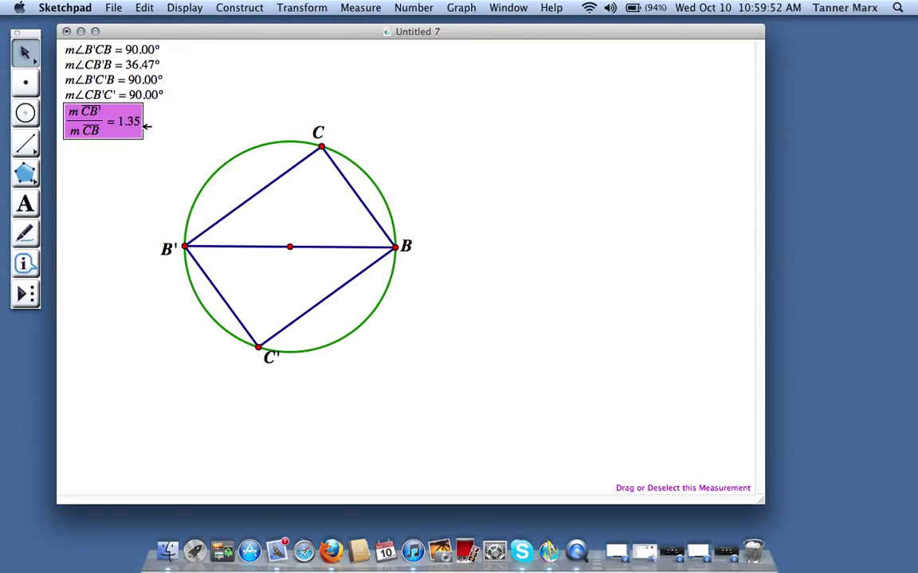
left_click(163, 125)
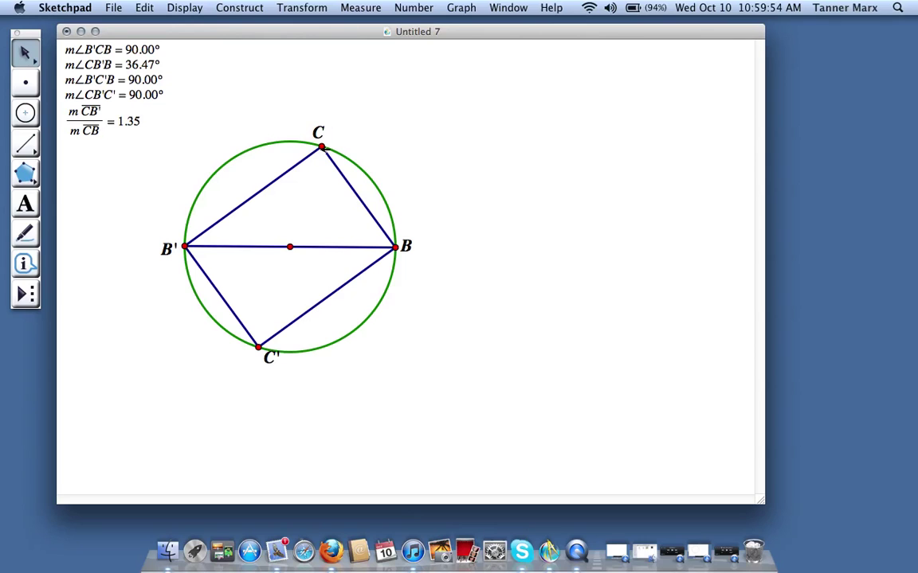
Step: Move point C along the upper arc to just right of the circle's topmost point, bringing the two adjacent sides closer in length
left_click_drag(323, 147, 301, 142)
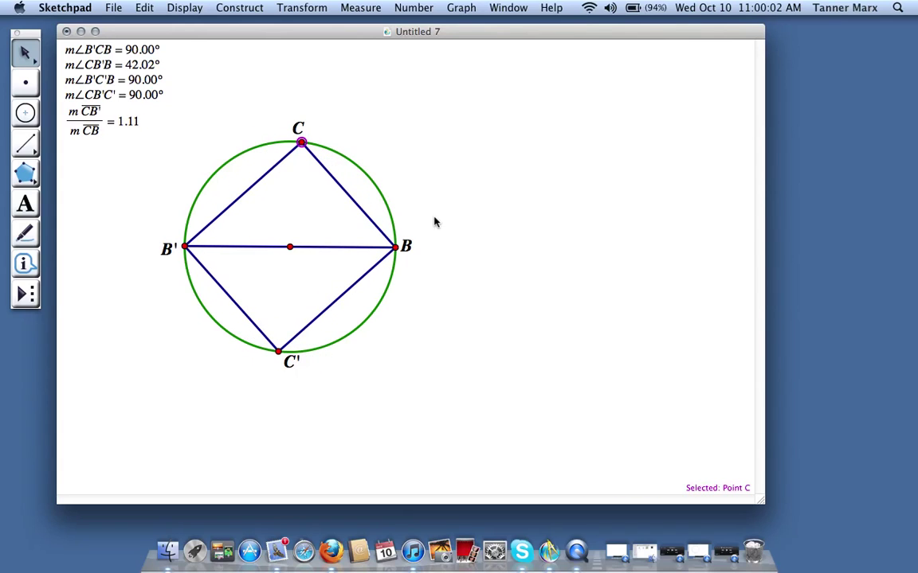